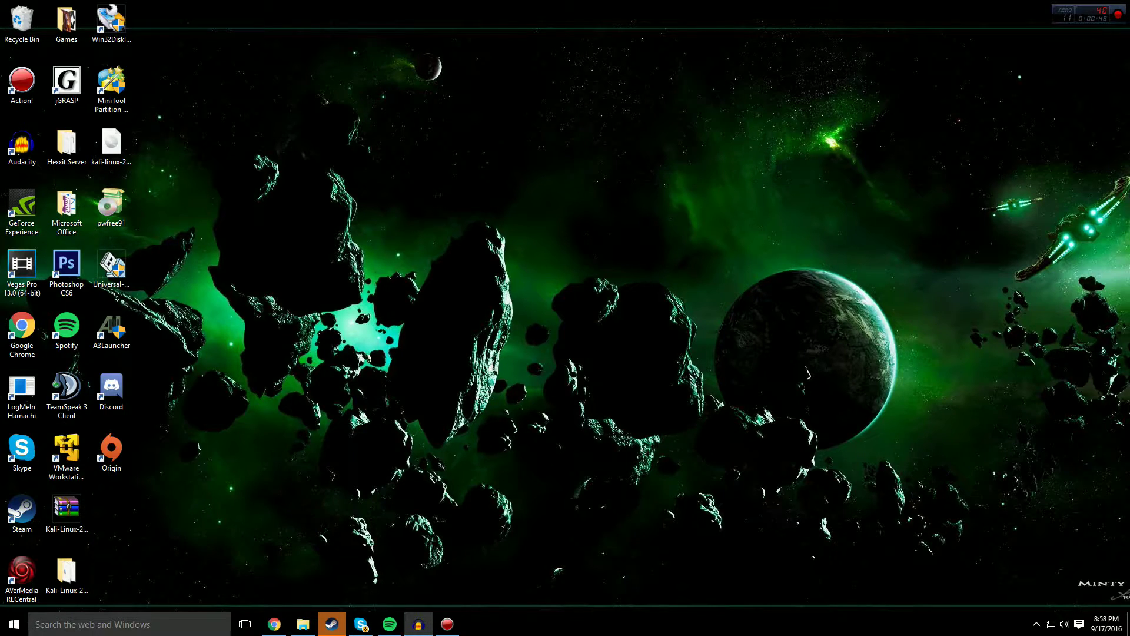
- Open VMware Workstation 12 Player and start the Kali-Linux-2016.1-vm-amd64 virtual machine, postponing the VMware Tools download
{"action": "double_click", "coordinate": [66, 456]}
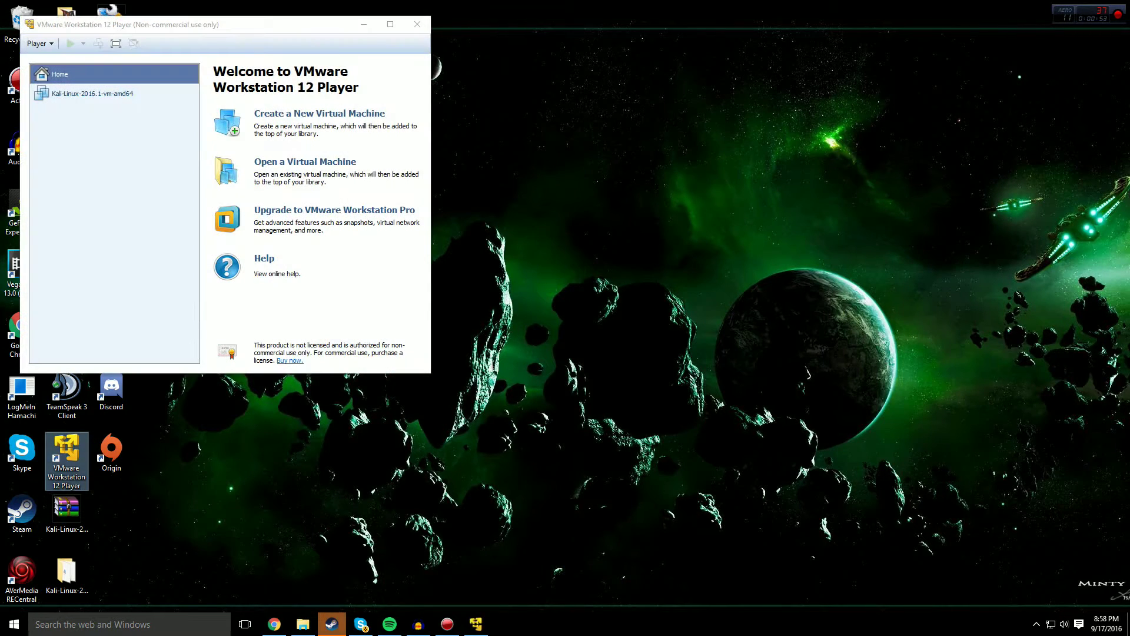
{"action": "left_click_drag", "start_coordinate": [225, 21], "coordinate": [669, 1]}
{"action": "left_click", "coordinate": [72, 73]}
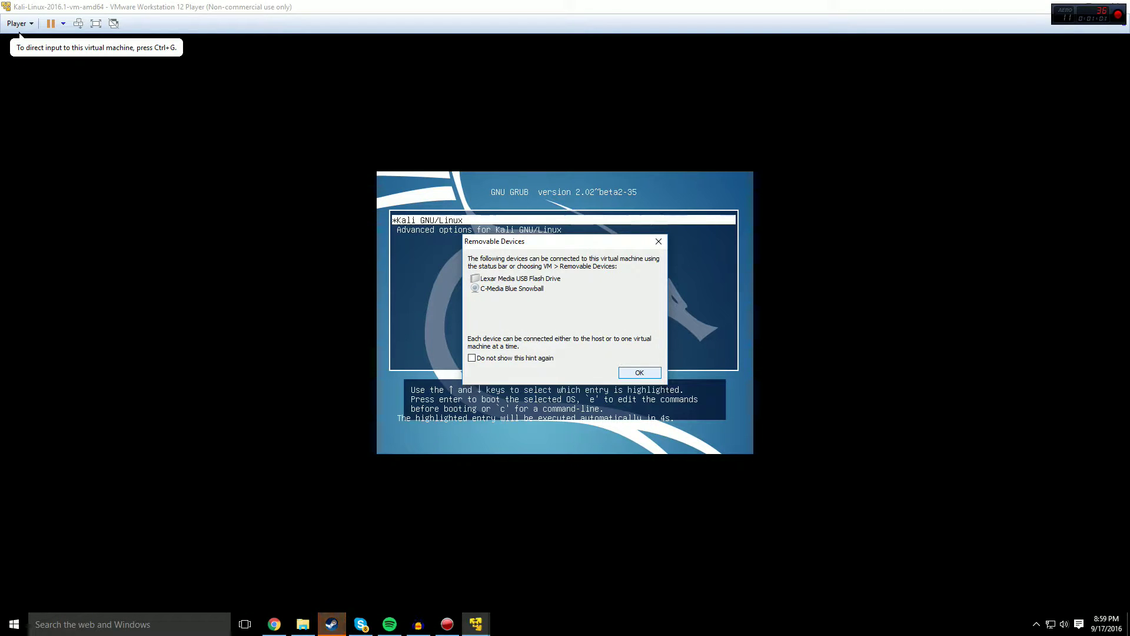
{"action": "left_click", "coordinate": [639, 372]}
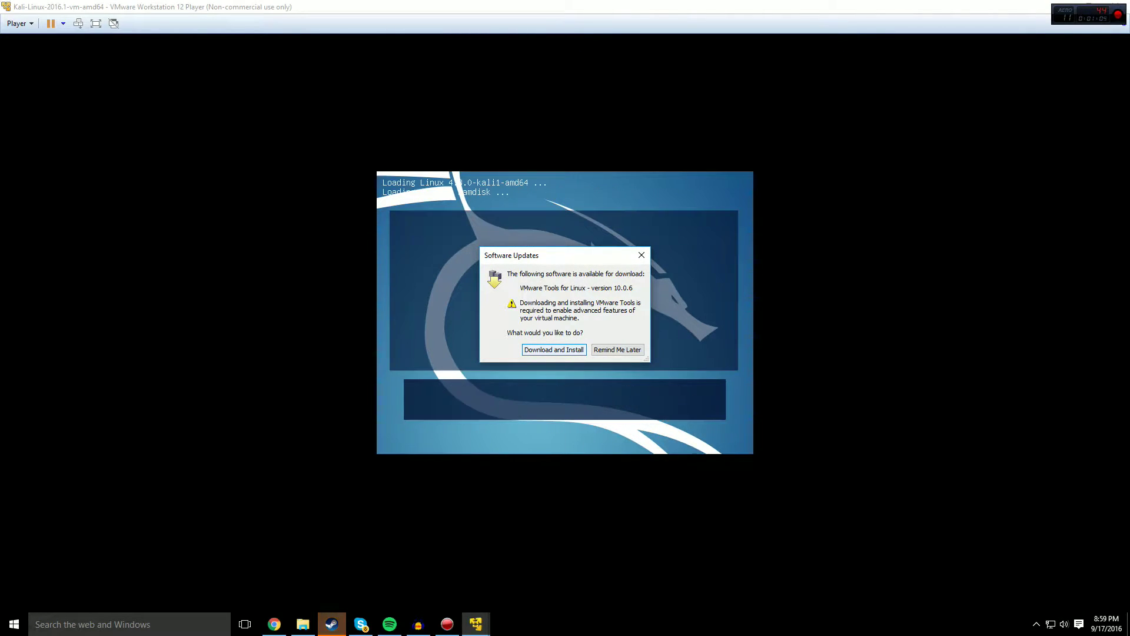
{"action": "left_click", "coordinate": [617, 350]}
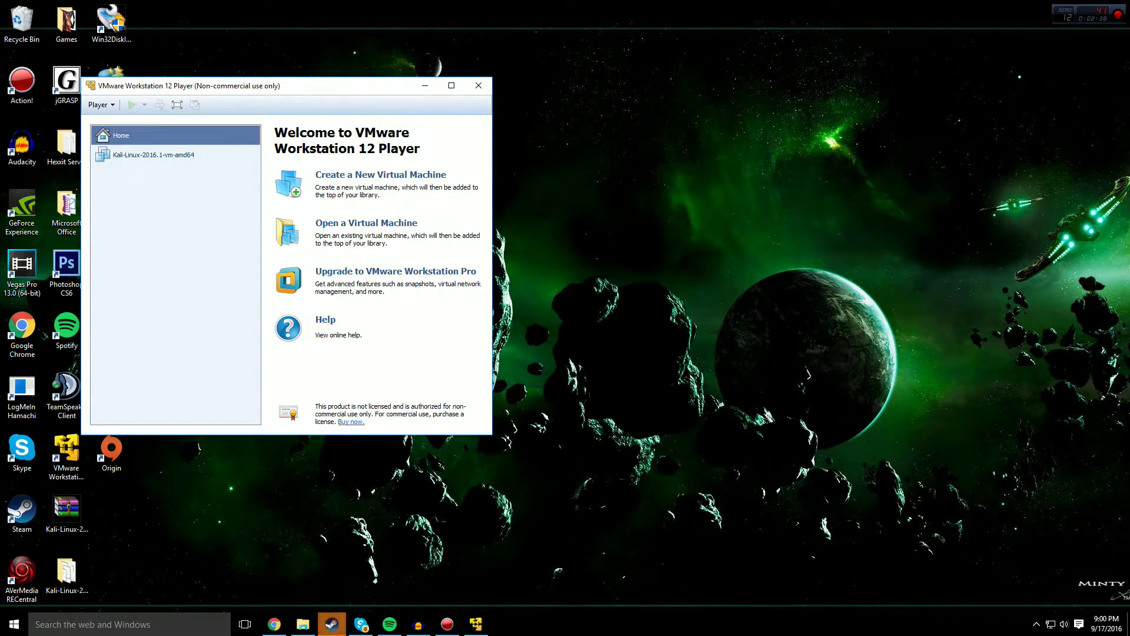
- Switch to Chrome and view the VMware Workstation Player download page from the "vmware workstation 12 player download" search results
{"action": "left_click", "coordinate": [424, 85]}
{"action": "left_click", "coordinate": [273, 623]}
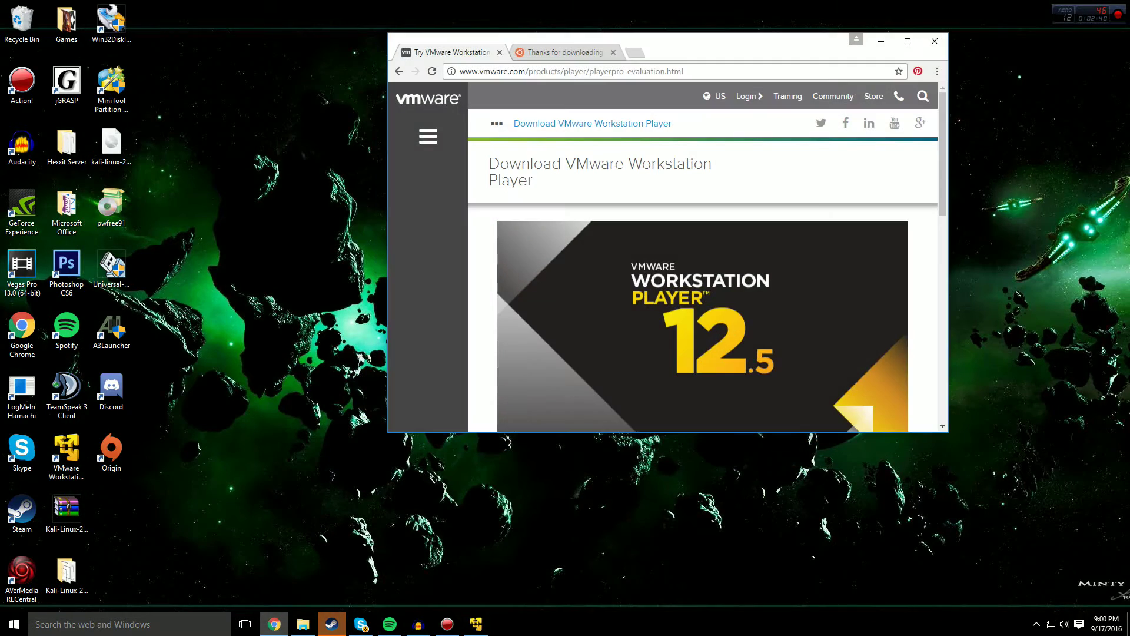
{"action": "left_click_drag", "start_coordinate": [736, 45], "coordinate": [735, 0]}
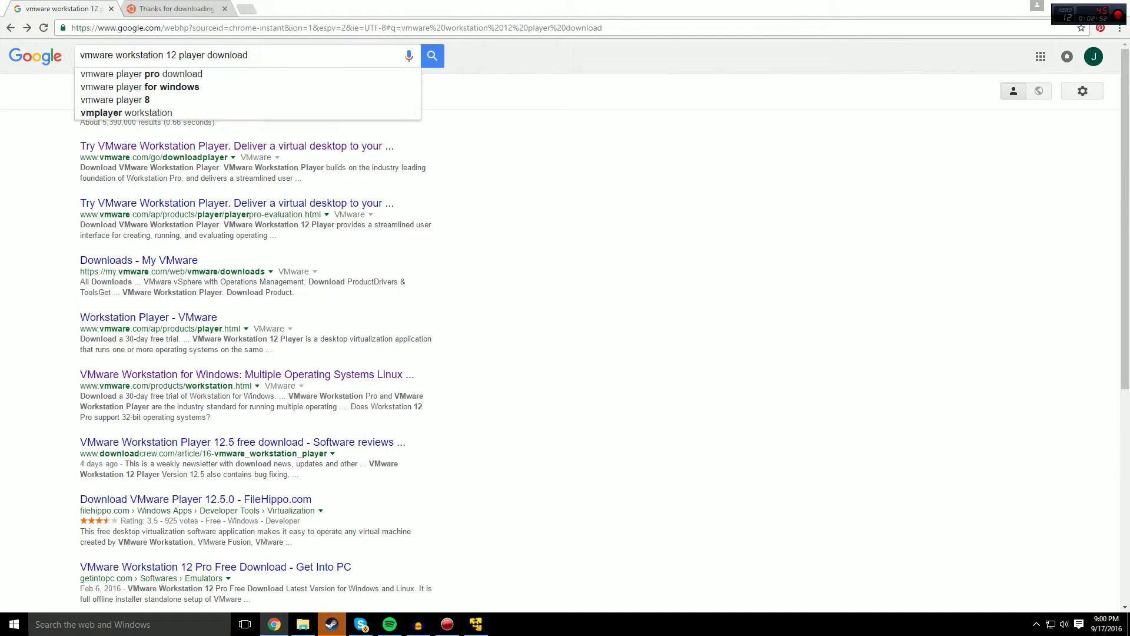
{"action": "left_click", "coordinate": [235, 146]}
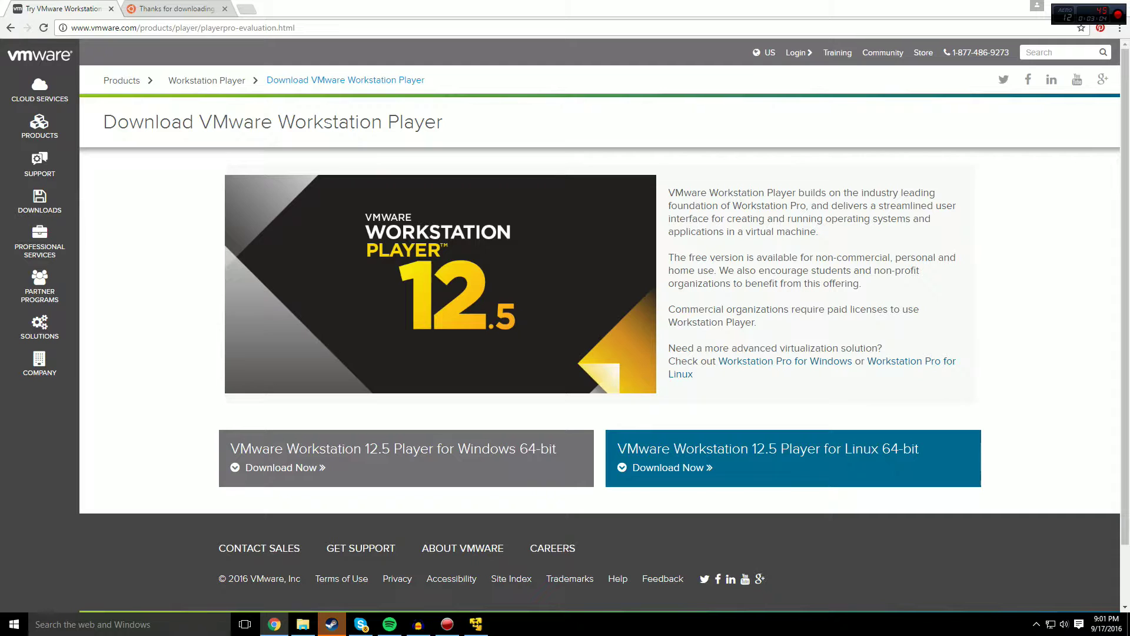
{"action": "left_click_drag", "start_coordinate": [623, 6], "coordinate": [729, 32]}
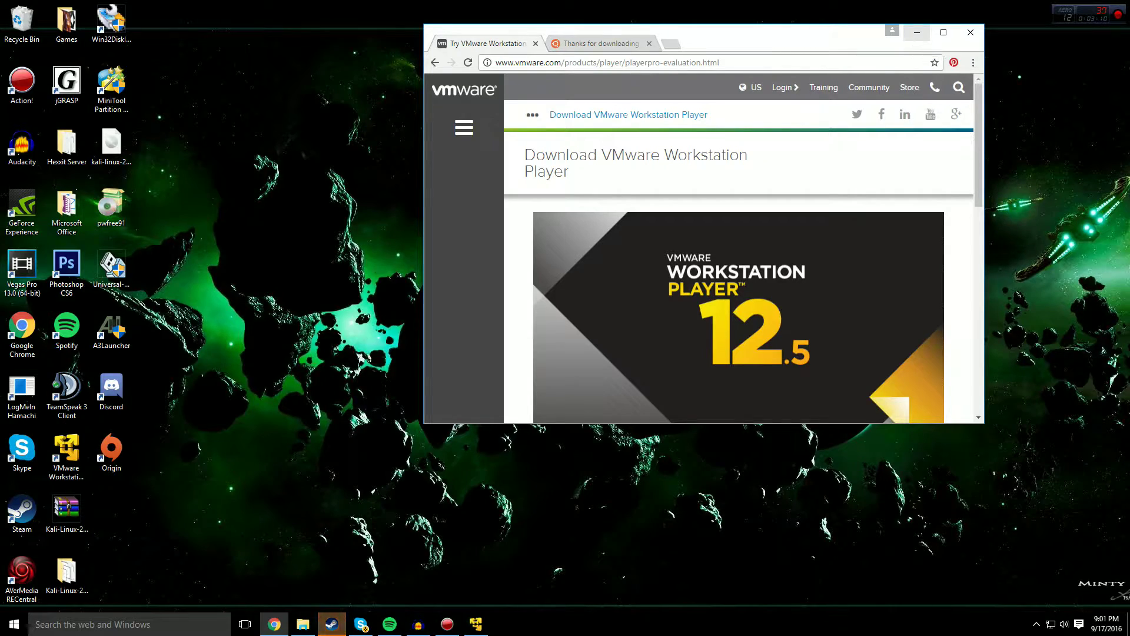
{"action": "key", "text": "super+Up"}
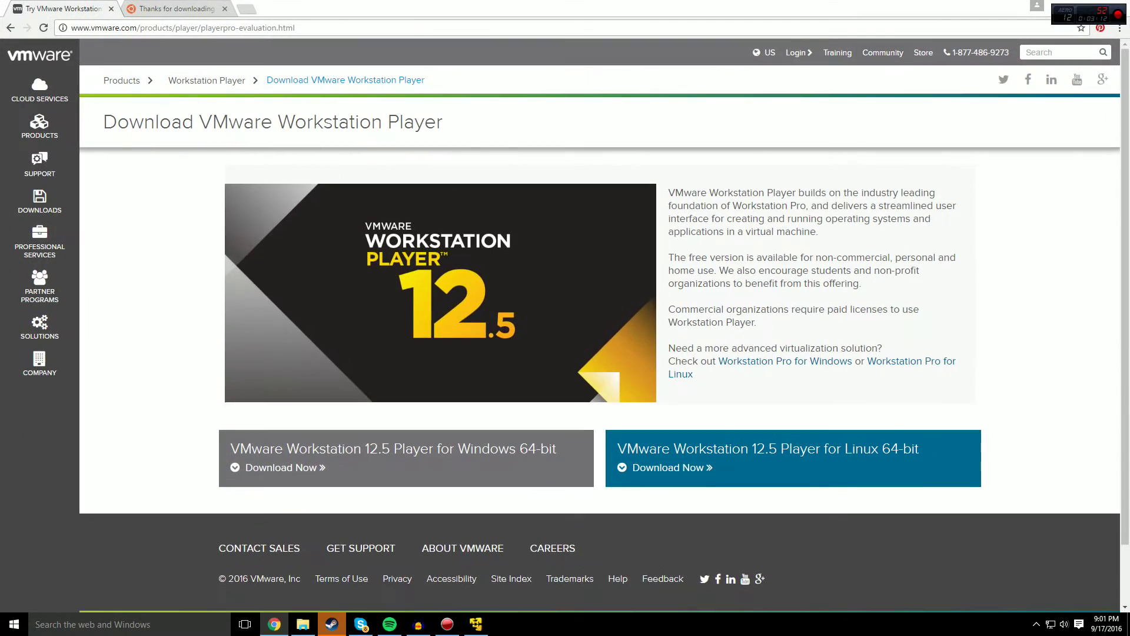
{"action": "key", "text": "super+Down"}
{"action": "key", "text": "super+Down"}
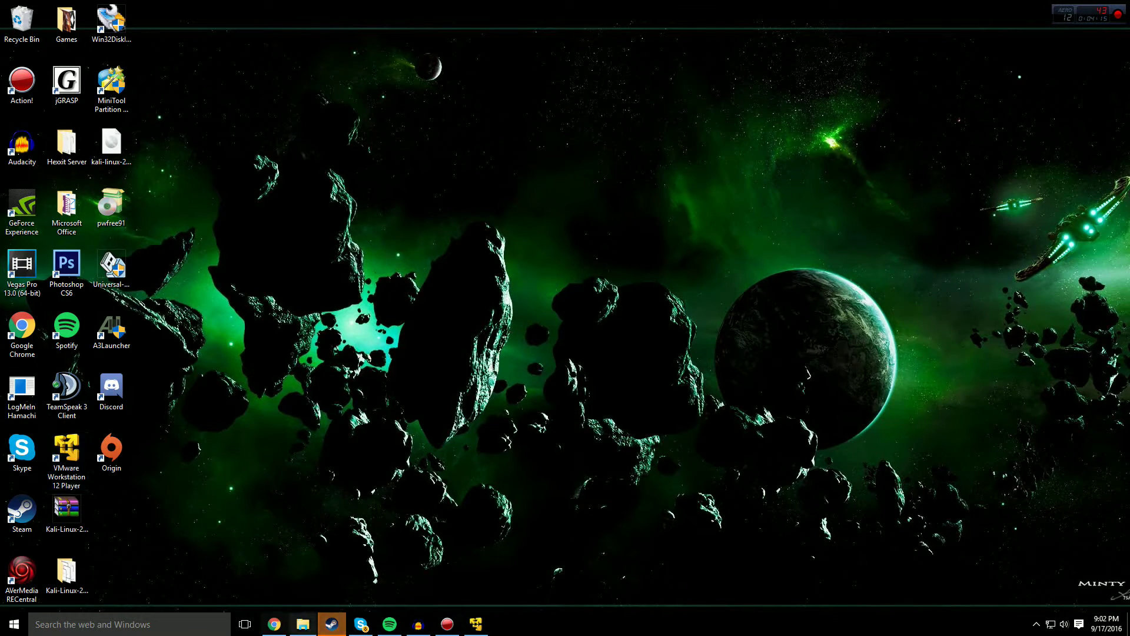
- Switch to VMware Workstation 12 Player and begin creating a new virtual machine from an installer disc image file (iso)
{"action": "left_click", "coordinate": [67, 461]}
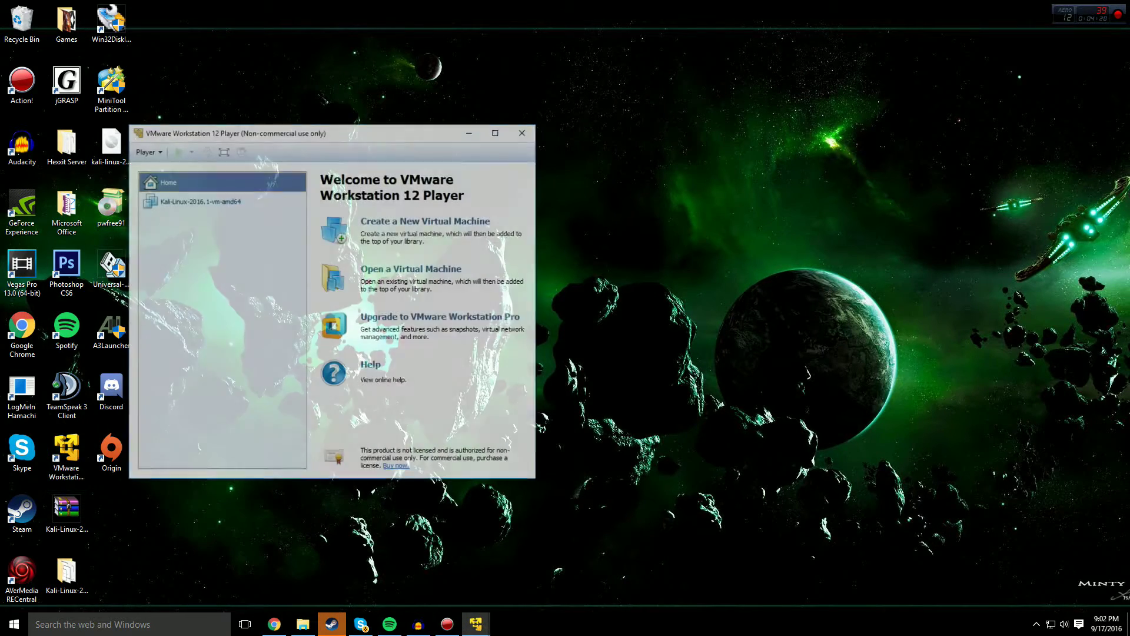
{"action": "left_click_drag", "start_coordinate": [367, 135], "coordinate": [532, 29]}
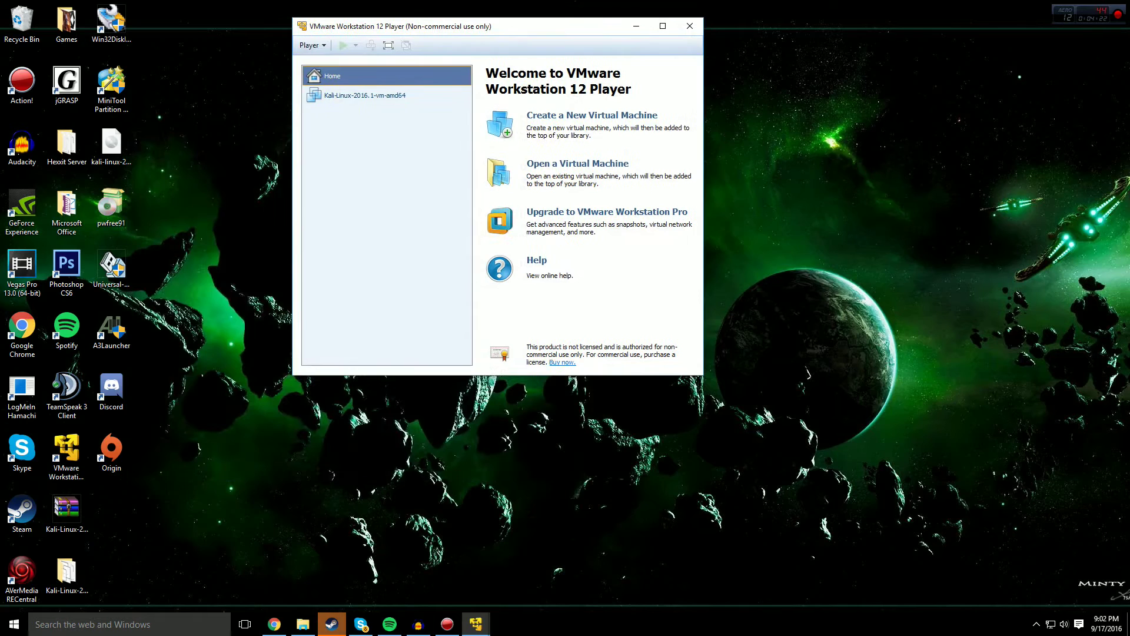
{"action": "left_click", "coordinate": [364, 95]}
{"action": "left_click", "coordinate": [591, 115]}
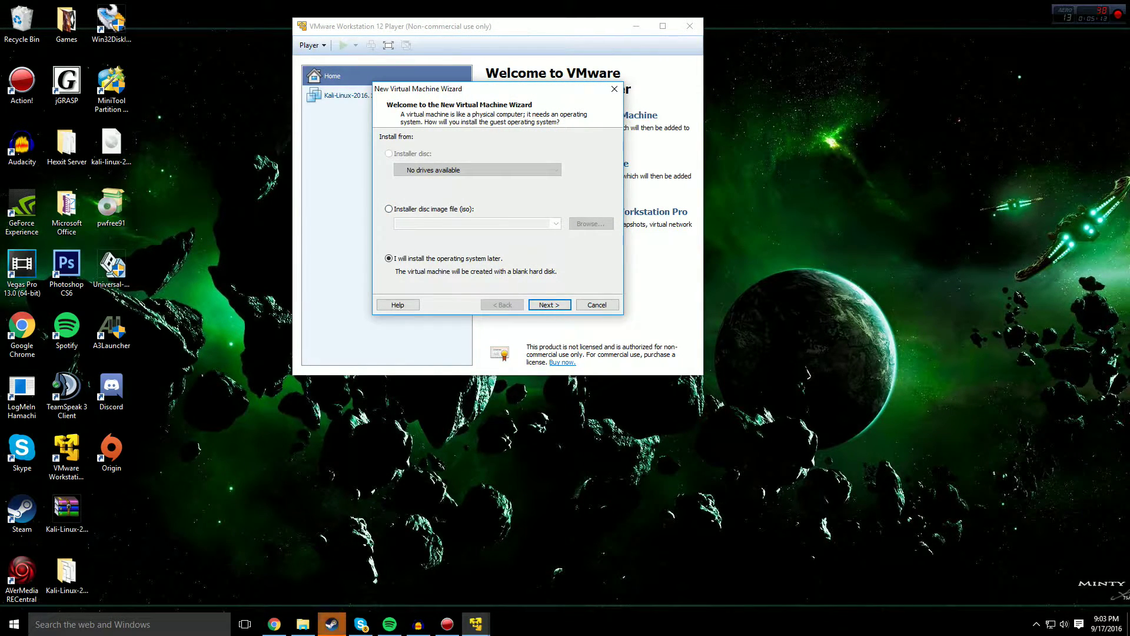
{"action": "left_click", "coordinate": [389, 208]}
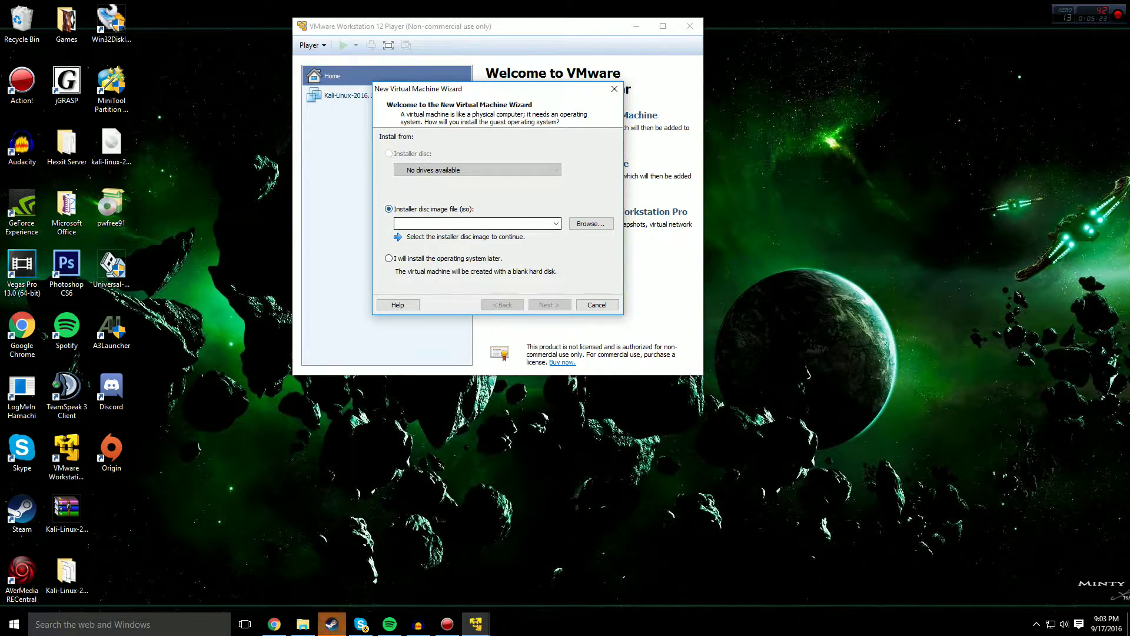
- Switch to Chrome, search for "ubuntu linux iso" in a new tab and view the Ubuntu Desktop download page
{"action": "left_click", "coordinate": [273, 623]}
{"action": "double_click", "coordinate": [739, 50]}
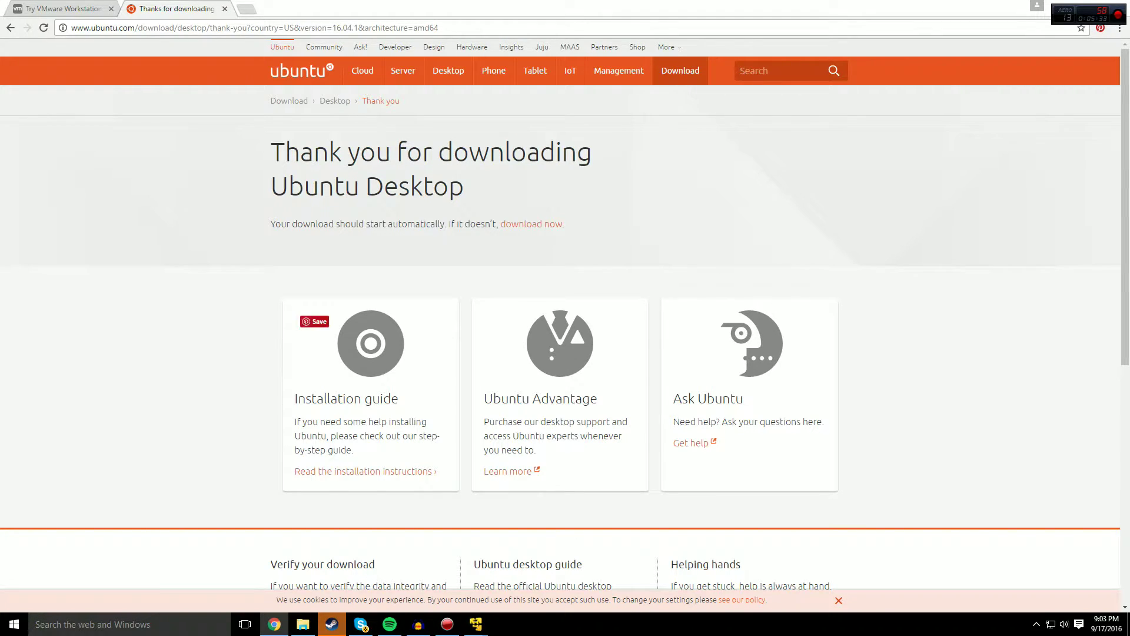
{"action": "scroll", "coordinate": [565, 317], "scroll_direction": "down", "scroll_amount": 2}
{"action": "scroll", "coordinate": [565, 317], "scroll_direction": "up", "scroll_amount": 2}
{"action": "key", "text": "ctrl+t"}
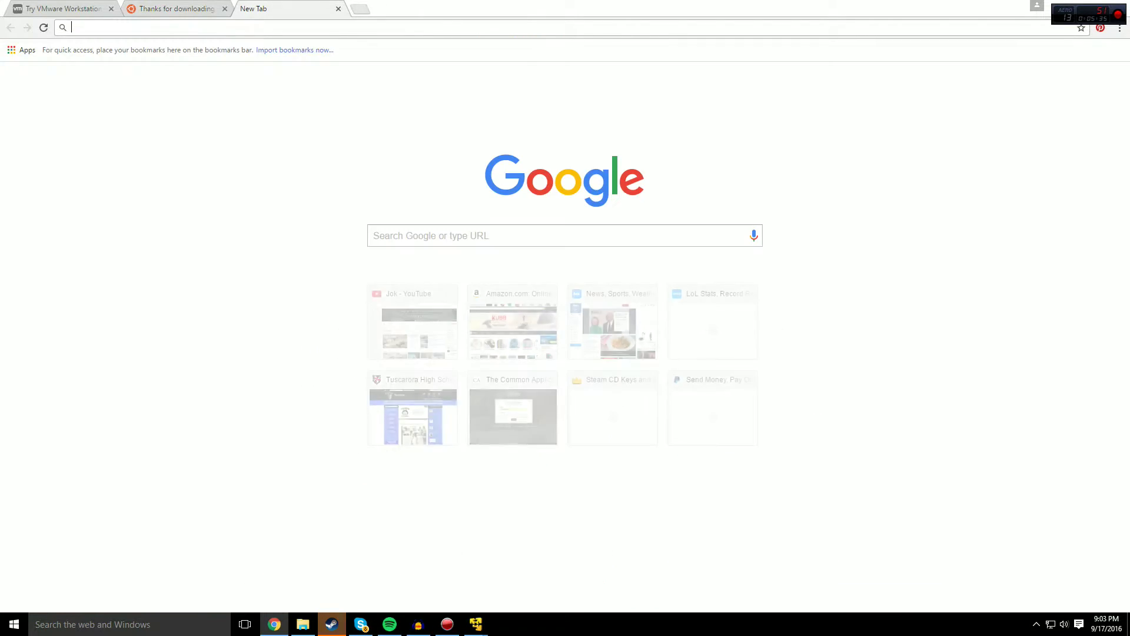
{"action": "type", "text": "ubunt"}
{"action": "key", "text": "Return"}
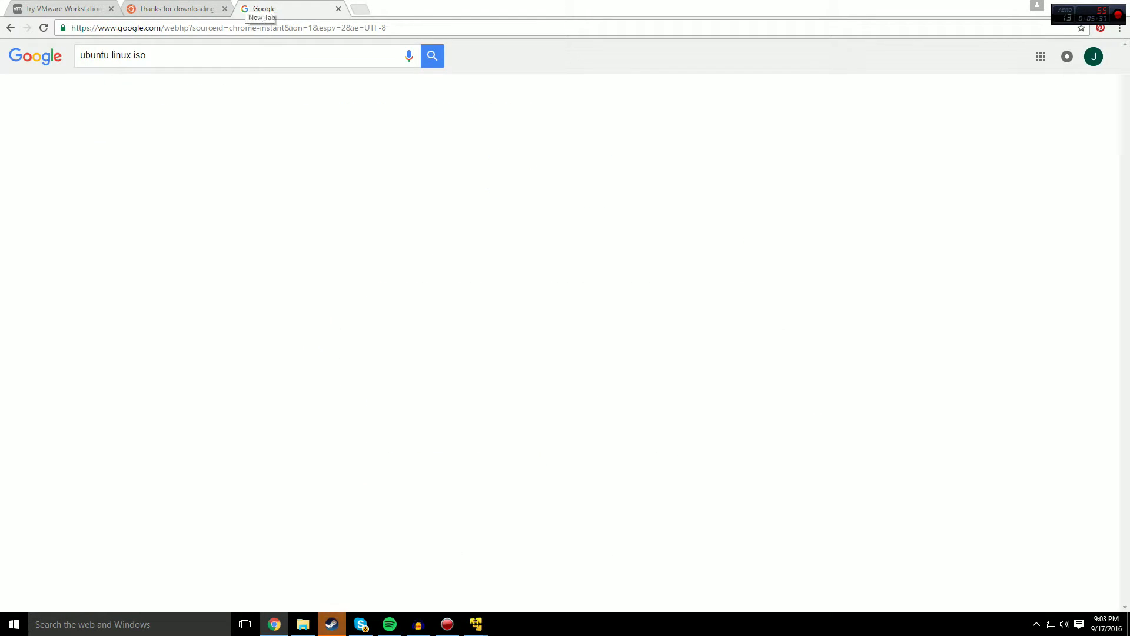
{"action": "left_click", "coordinate": [176, 297]}
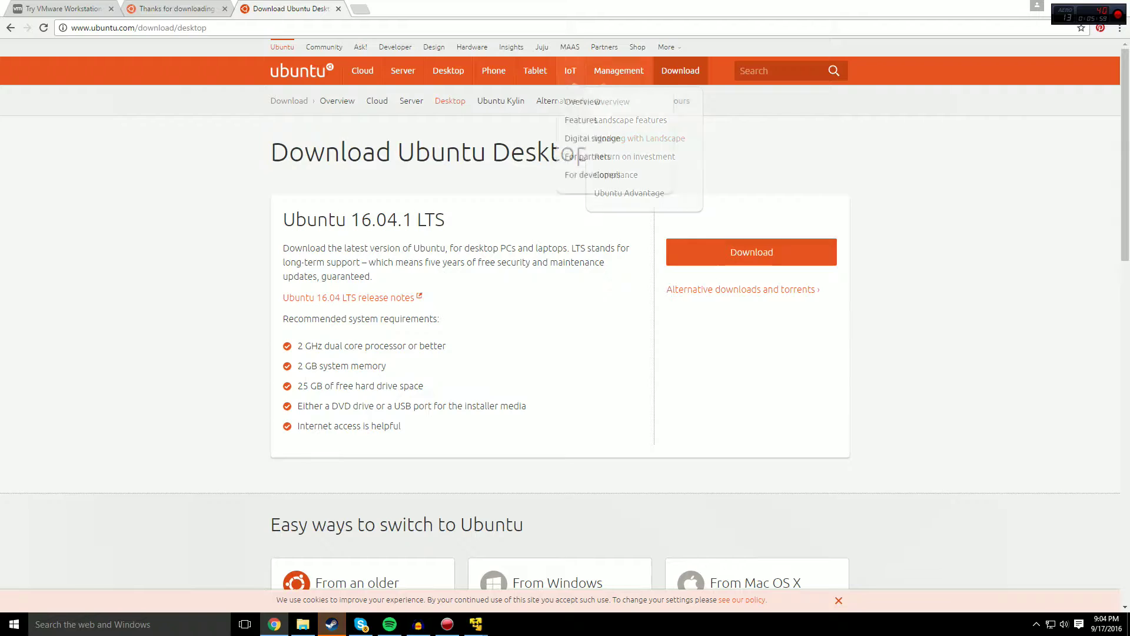
{"action": "left_click_drag", "start_coordinate": [412, 8], "coordinate": [671, 26]}
{"action": "left_click", "coordinate": [959, 28]}
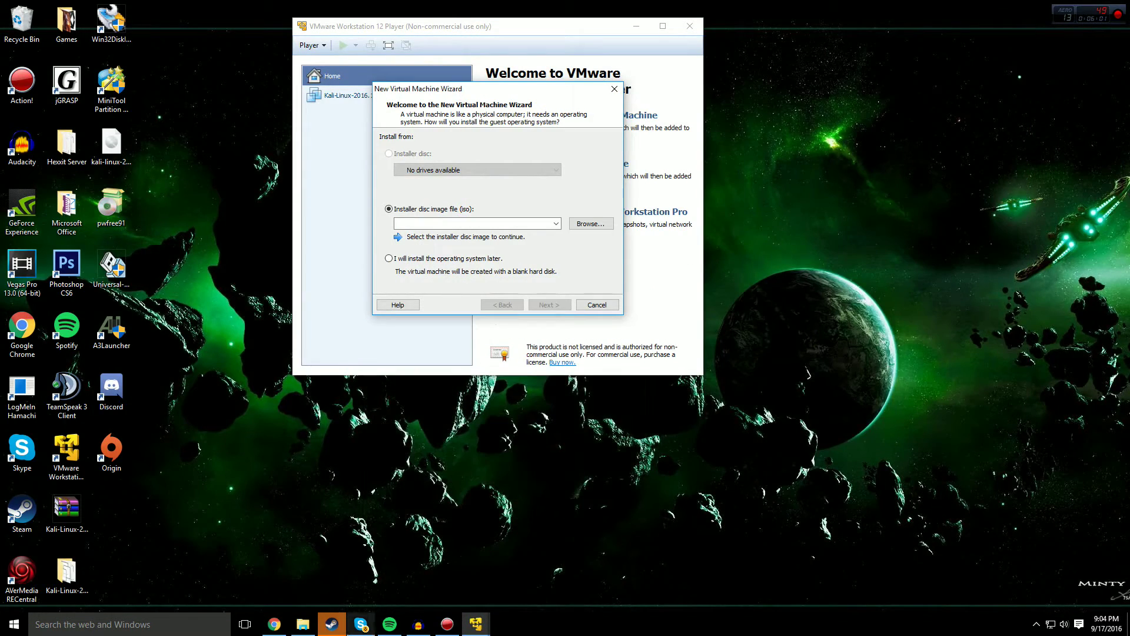
- Choose ubuntu-16.04.1-desktop-amd64 from the Downloads folder as the new virtual machine's installer disc image
{"action": "left_click", "coordinate": [302, 624]}
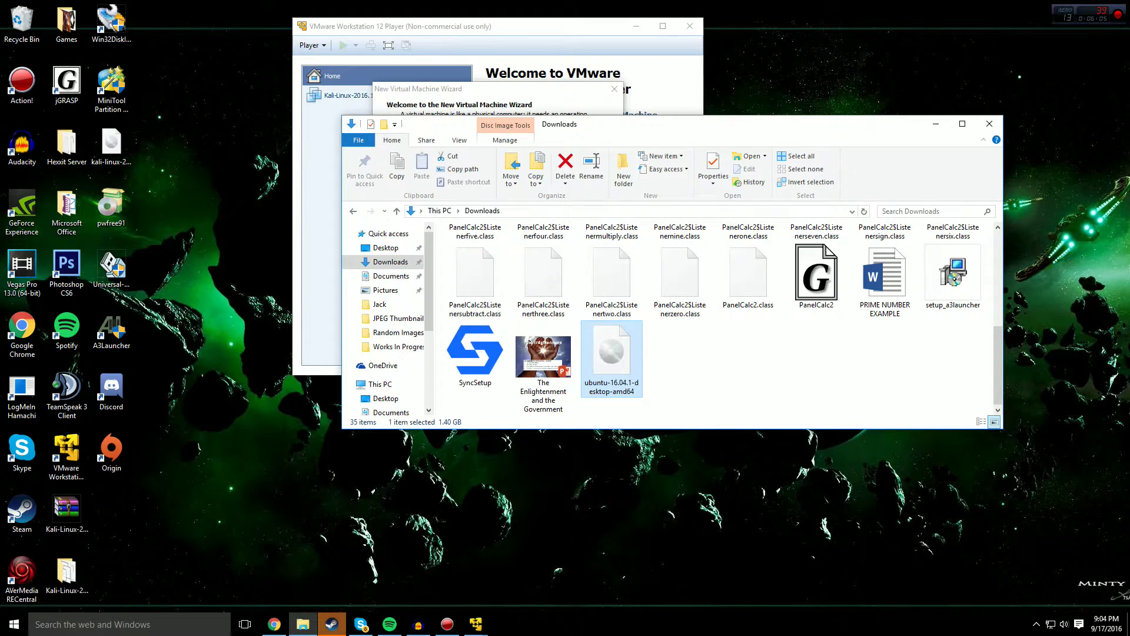
{"action": "key", "text": "alt+Tab"}
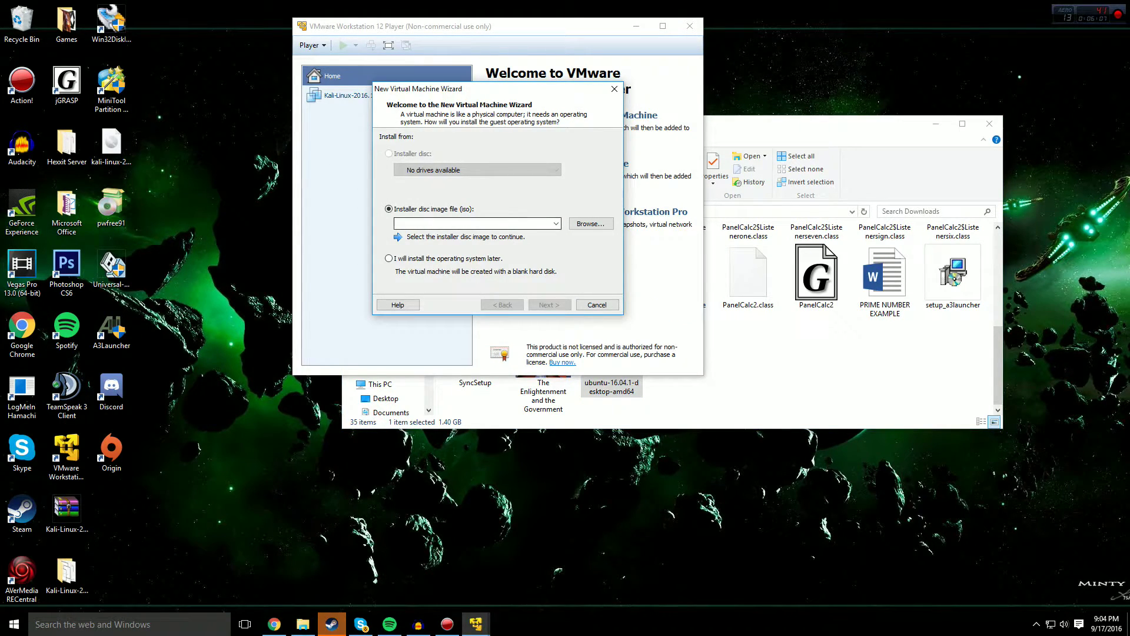
{"action": "left_click", "coordinate": [591, 223]}
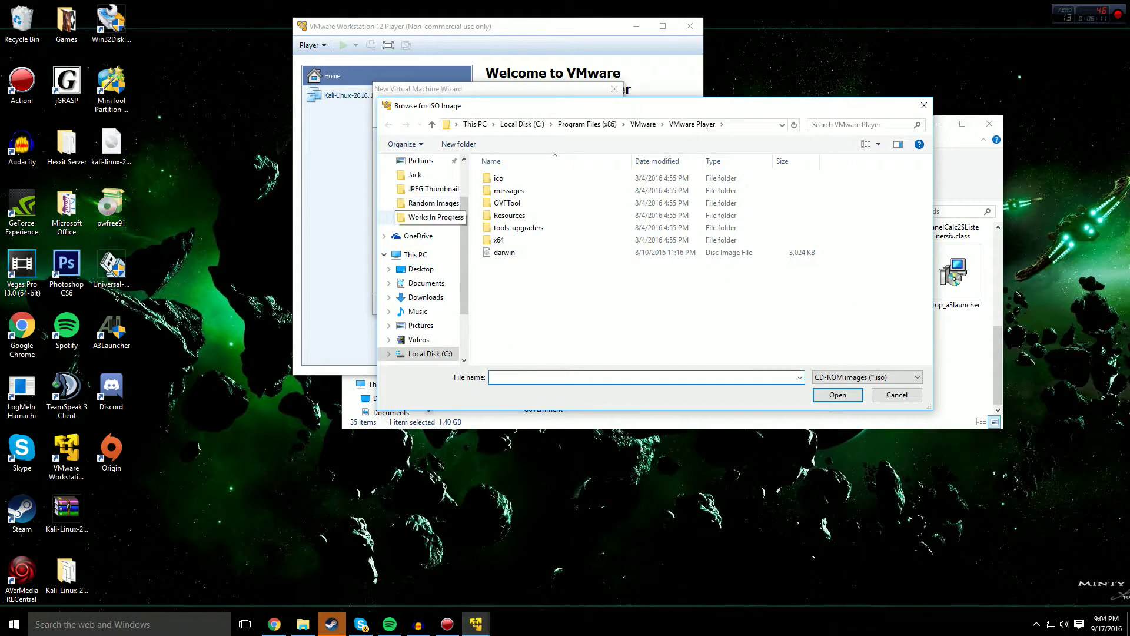
{"action": "scroll", "coordinate": [433, 216], "scroll_direction": "up", "scroll_amount": 2}
{"action": "left_click", "coordinate": [425, 193]}
{"action": "left_click", "coordinate": [510, 195]}
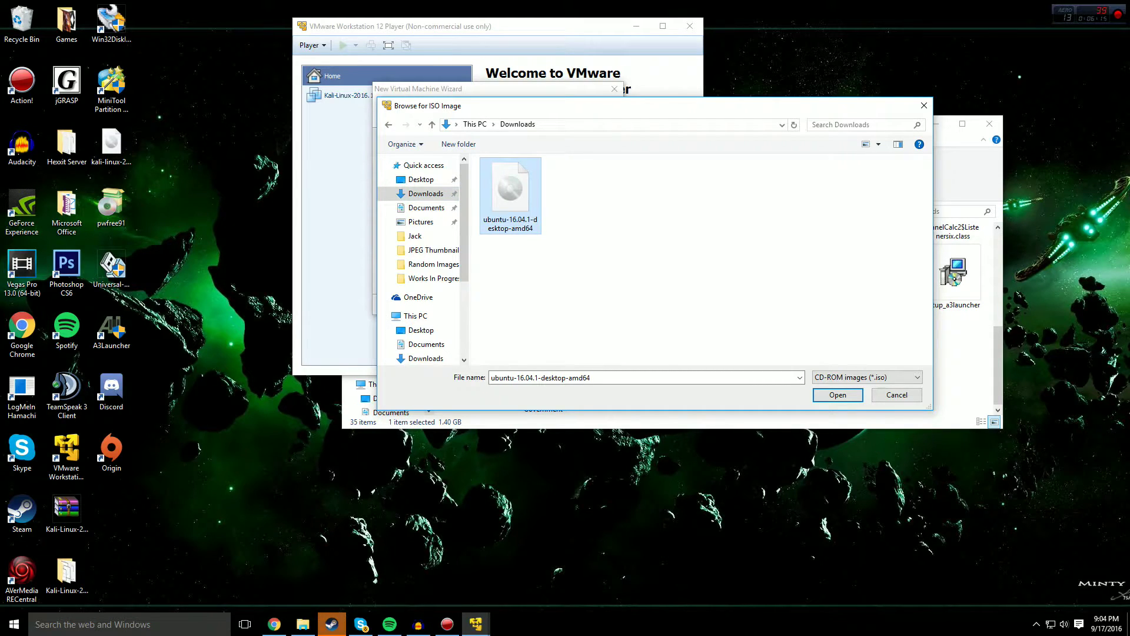
{"action": "left_click", "coordinate": [837, 394]}
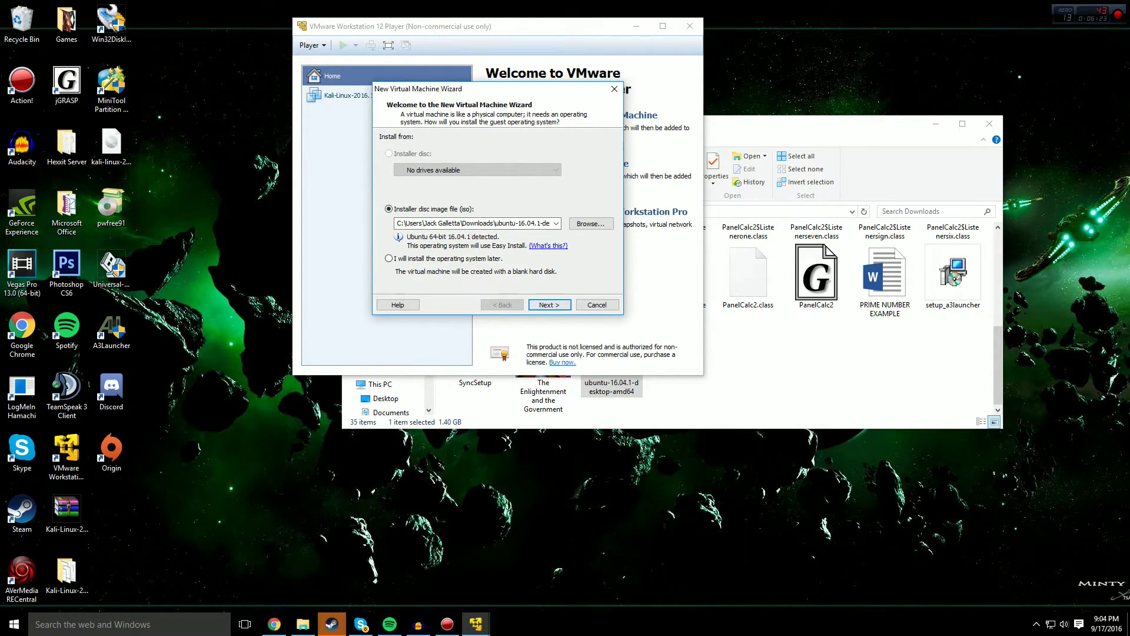
- Continue to the Easy Install information and enter the Linux user's full name
{"action": "key", "text": "Return"}
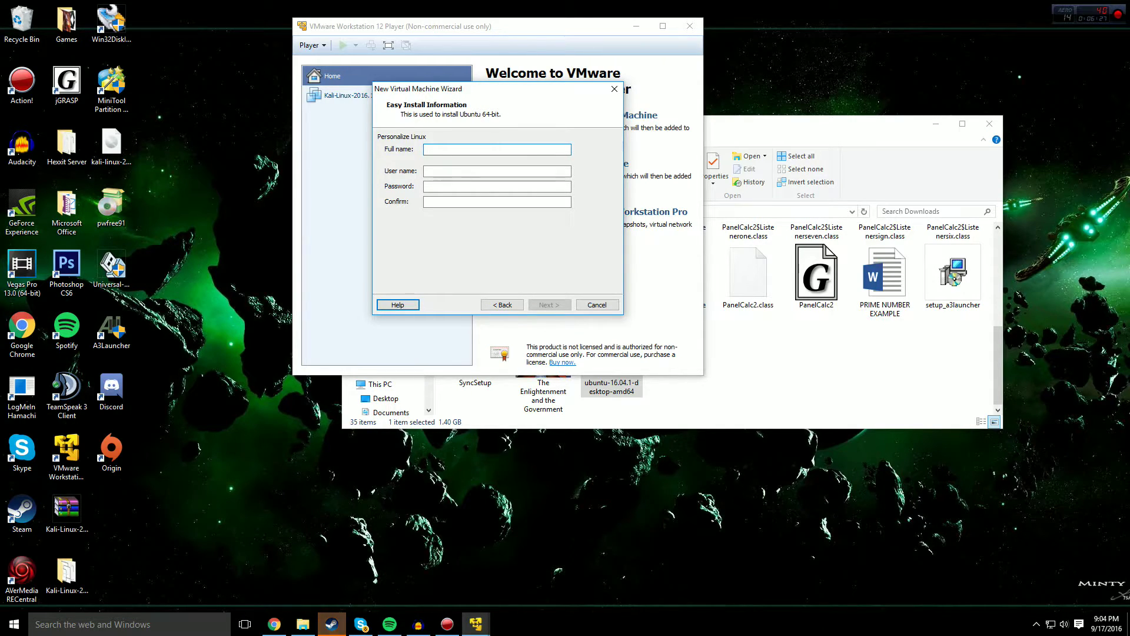
{"action": "type", "text": "Jack"}
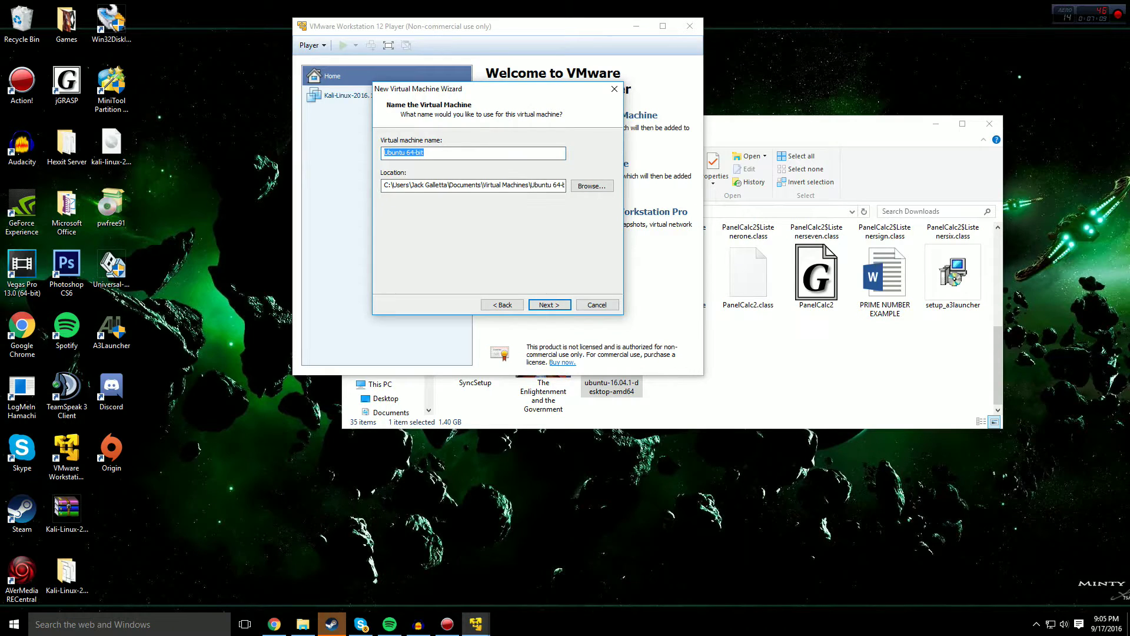
- Set the virtual machine's location to the E:\Ubuntu folder on the Storage drive and continue to the disk capacity settings
{"action": "left_click", "coordinate": [591, 185]}
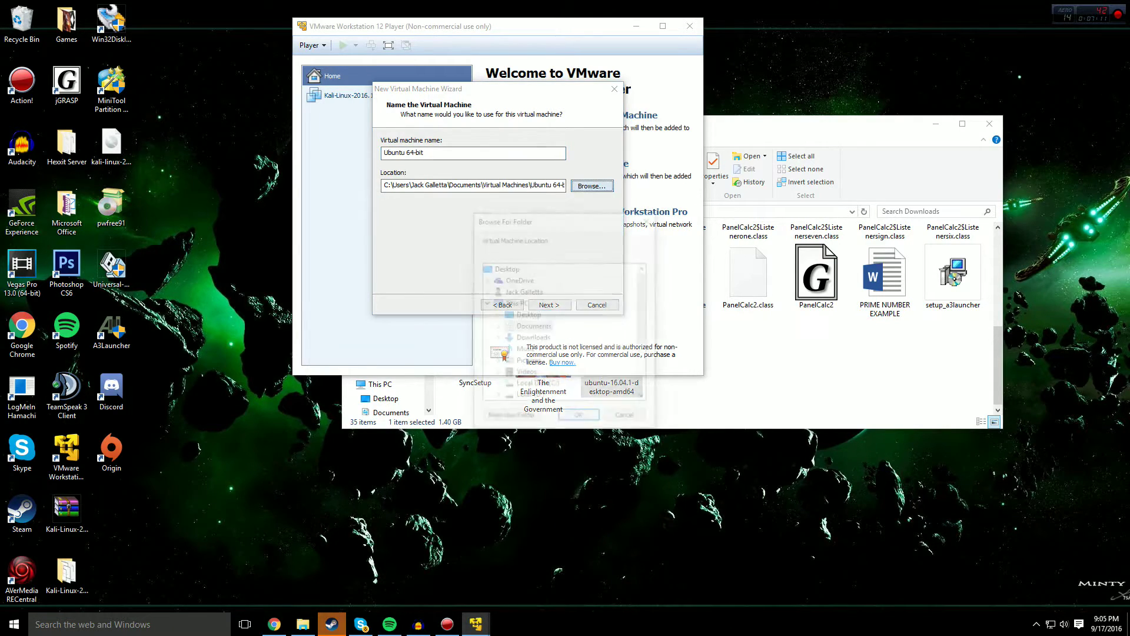
{"action": "scroll", "coordinate": [564, 332], "scroll_direction": "down", "scroll_amount": 2}
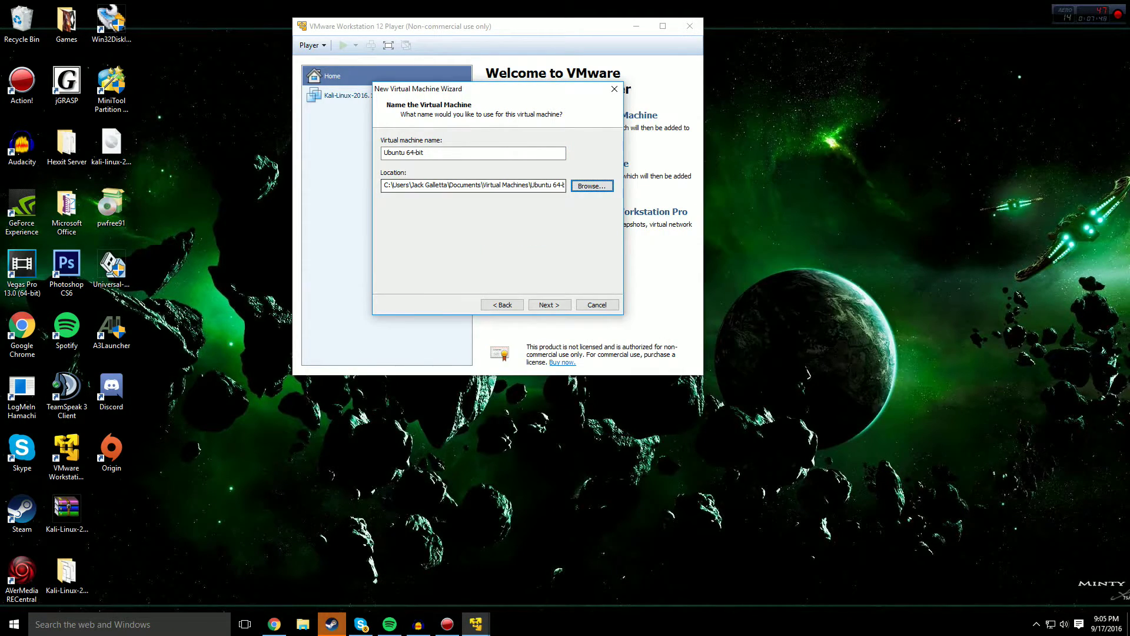
{"action": "left_click", "coordinate": [590, 185]}
{"action": "scroll", "coordinate": [537, 314], "scroll_direction": "down", "scroll_amount": 3}
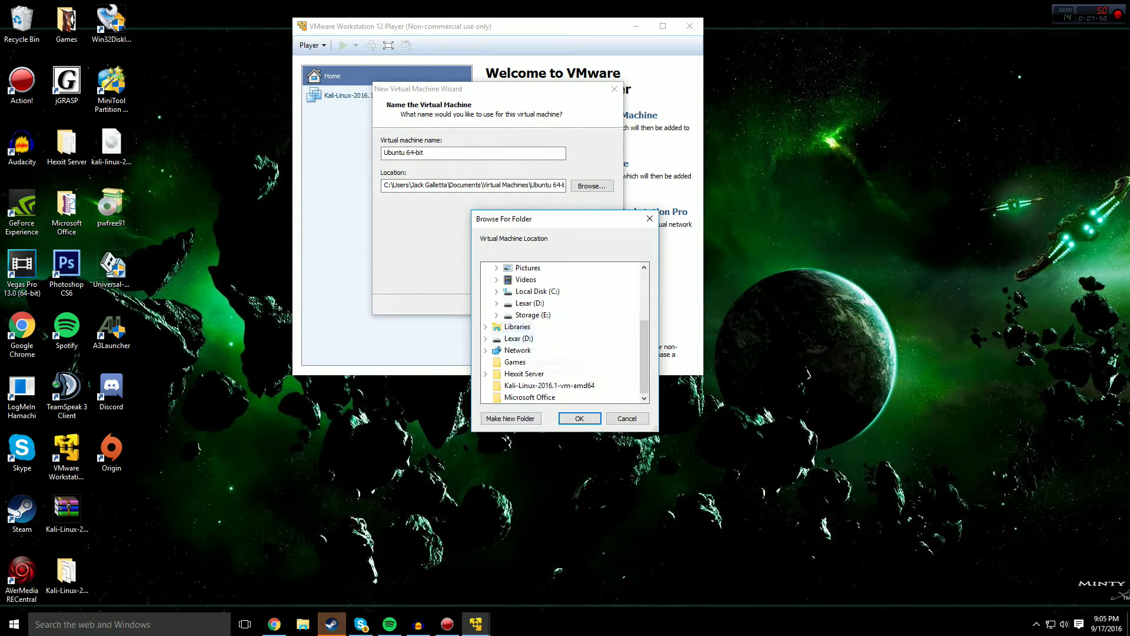
{"action": "left_click", "coordinate": [532, 314]}
{"action": "scroll", "coordinate": [553, 334], "scroll_direction": "down", "scroll_amount": 4}
{"action": "scroll", "coordinate": [553, 337], "scroll_direction": "up", "scroll_amount": 6}
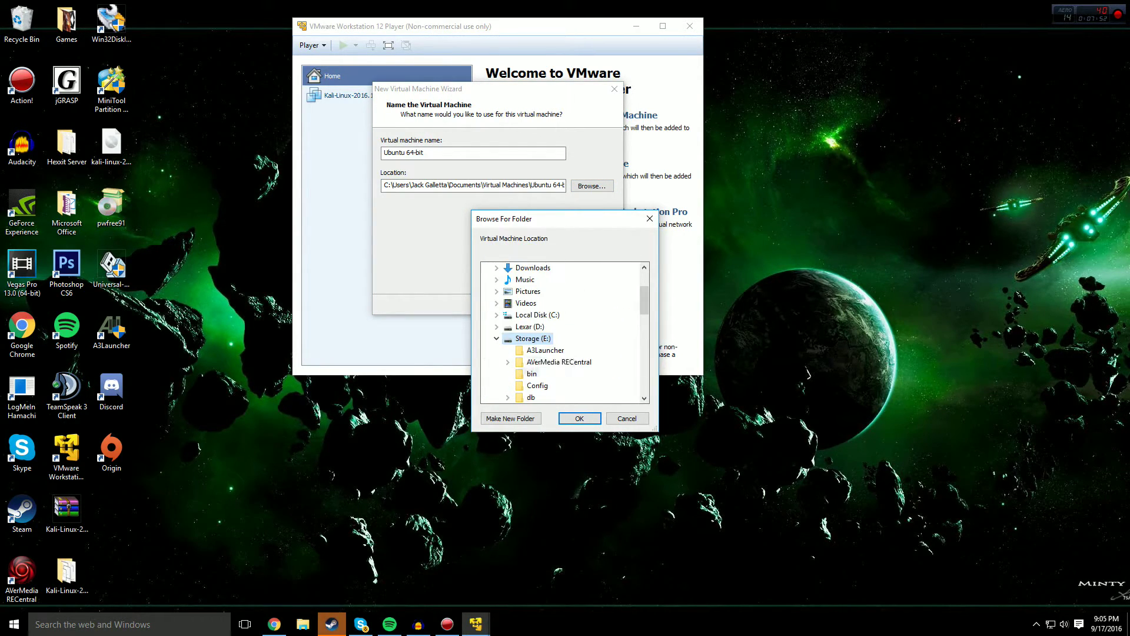
{"action": "scroll", "coordinate": [564, 332], "scroll_direction": "down", "scroll_amount": 9}
{"action": "left_click", "coordinate": [537, 361]}
{"action": "key", "text": "Return"}
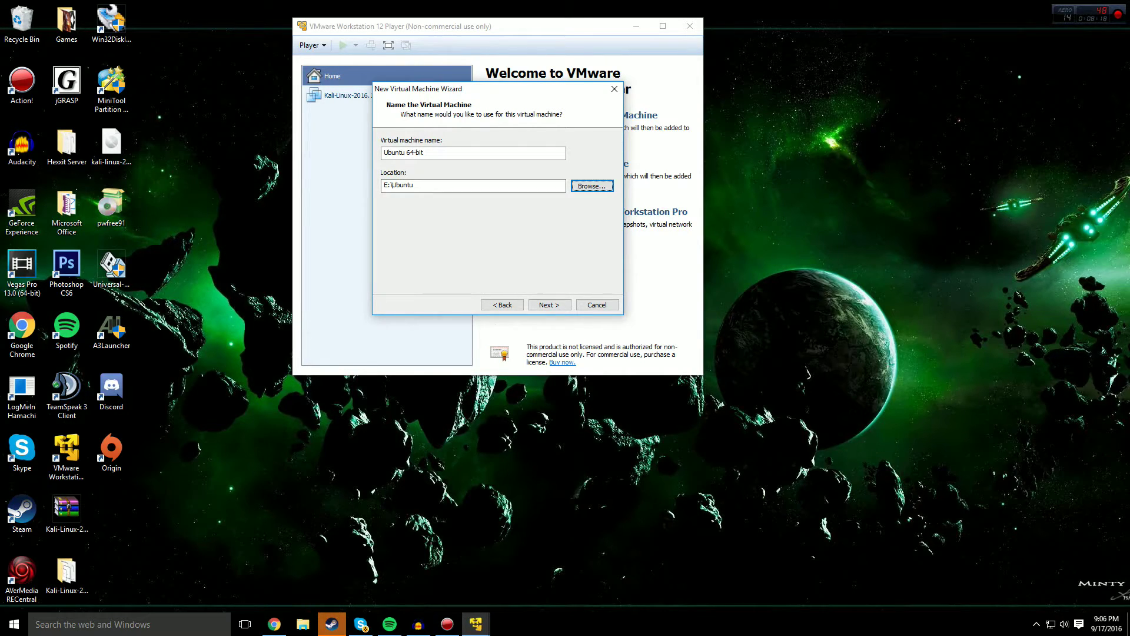
{"action": "left_click", "coordinate": [550, 305]}
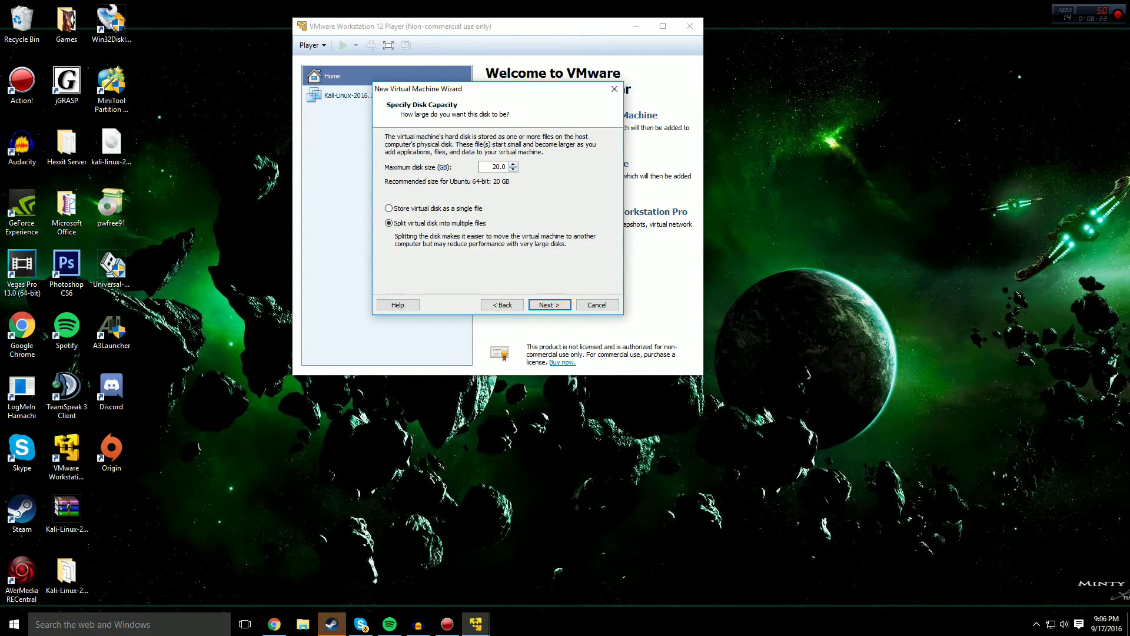
- Set the maximum disk size to 8 GB and continue to the summary of the virtual machine's settings
{"action": "double_click", "coordinate": [498, 167]}
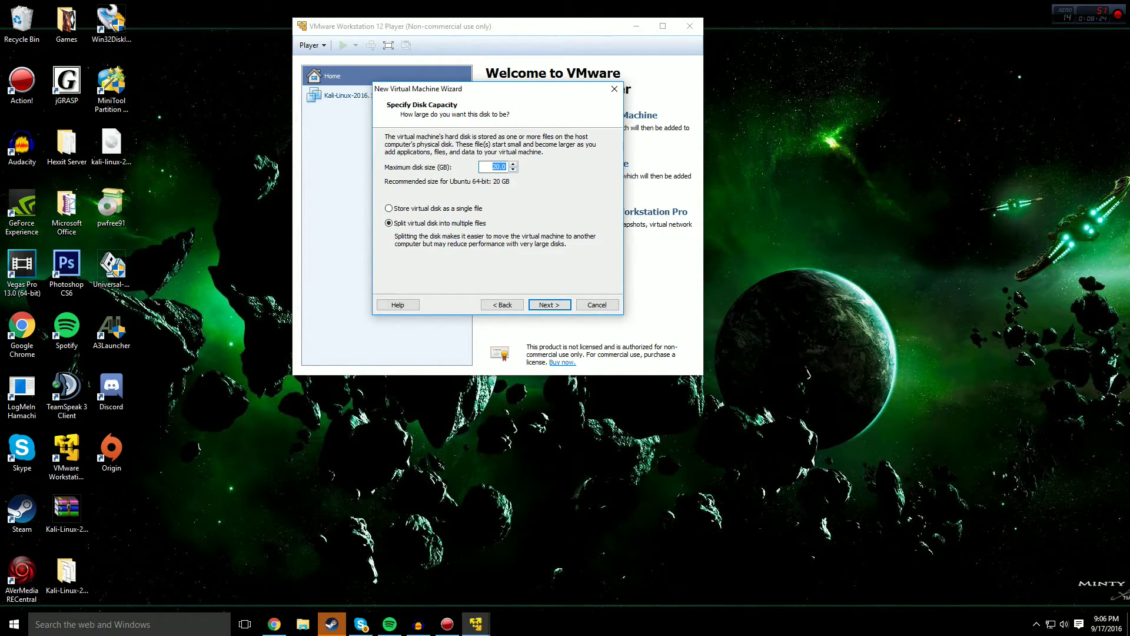
{"action": "left_click", "coordinate": [492, 167]}
{"action": "double_click", "coordinate": [498, 167]}
{"action": "type", "text": "10"}
{"action": "double_click", "coordinate": [500, 167]}
{"action": "type", "text": "8"}
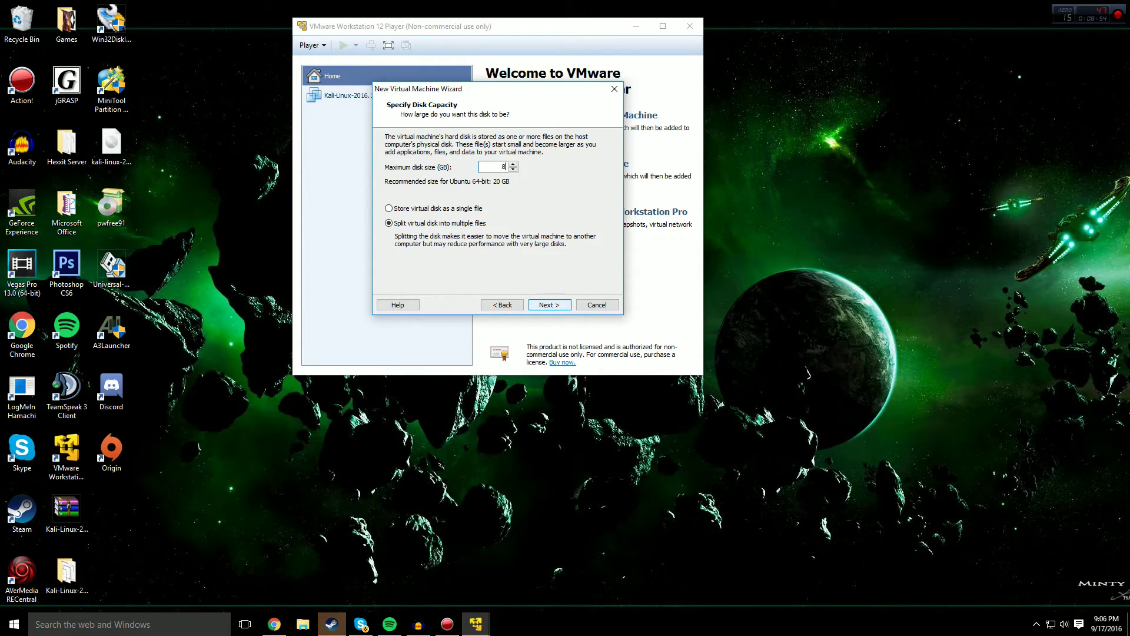
{"action": "key", "text": "Return"}
{"action": "scroll", "coordinate": [500, 194], "scroll_direction": "down", "scroll_amount": 1}
{"action": "scroll", "coordinate": [500, 193], "scroll_direction": "up", "scroll_amount": 1}
{"action": "scroll", "coordinate": [497, 194], "scroll_direction": "down", "scroll_amount": 1}
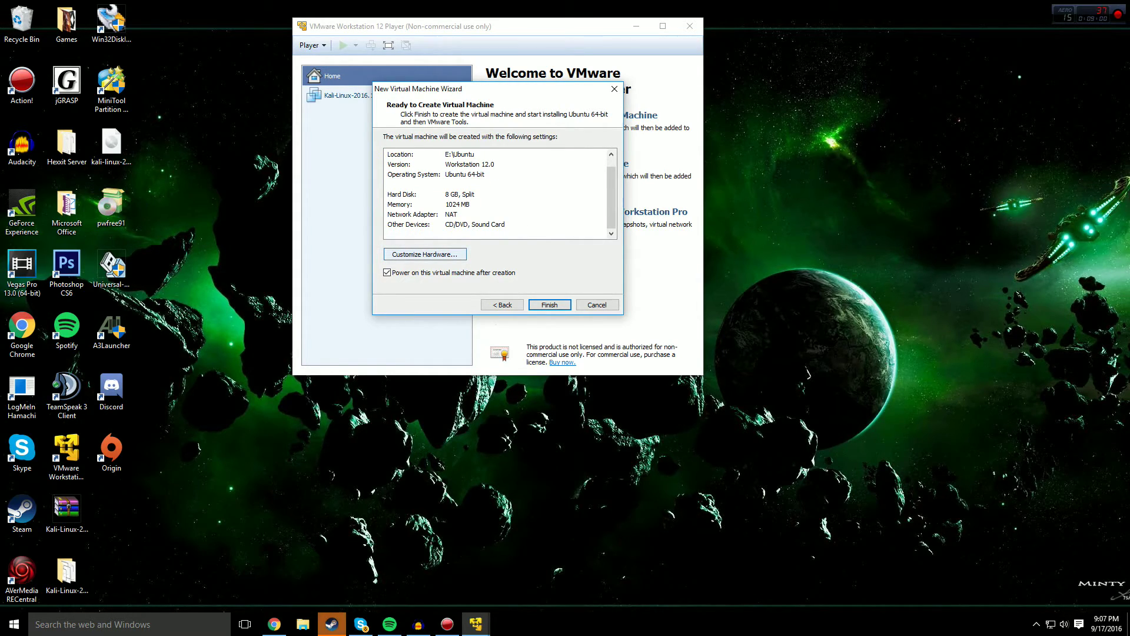
- Open the new virtual machine's hardware customization and choose 1 as the number of processor cores
{"action": "left_click", "coordinate": [425, 254]}
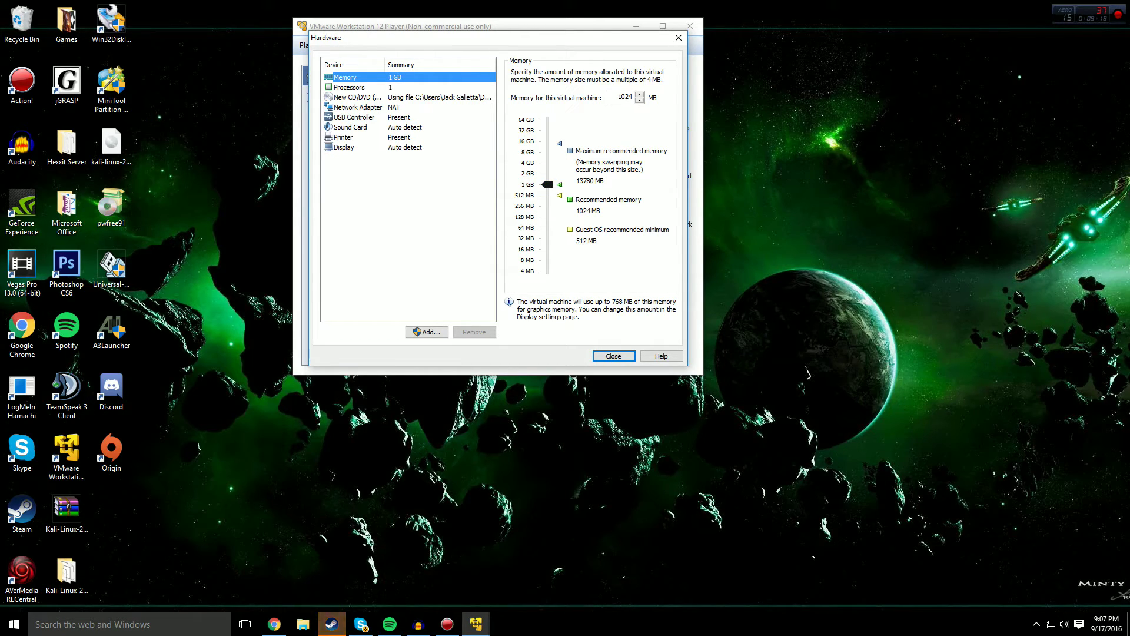
{"action": "left_click", "coordinate": [349, 88]}
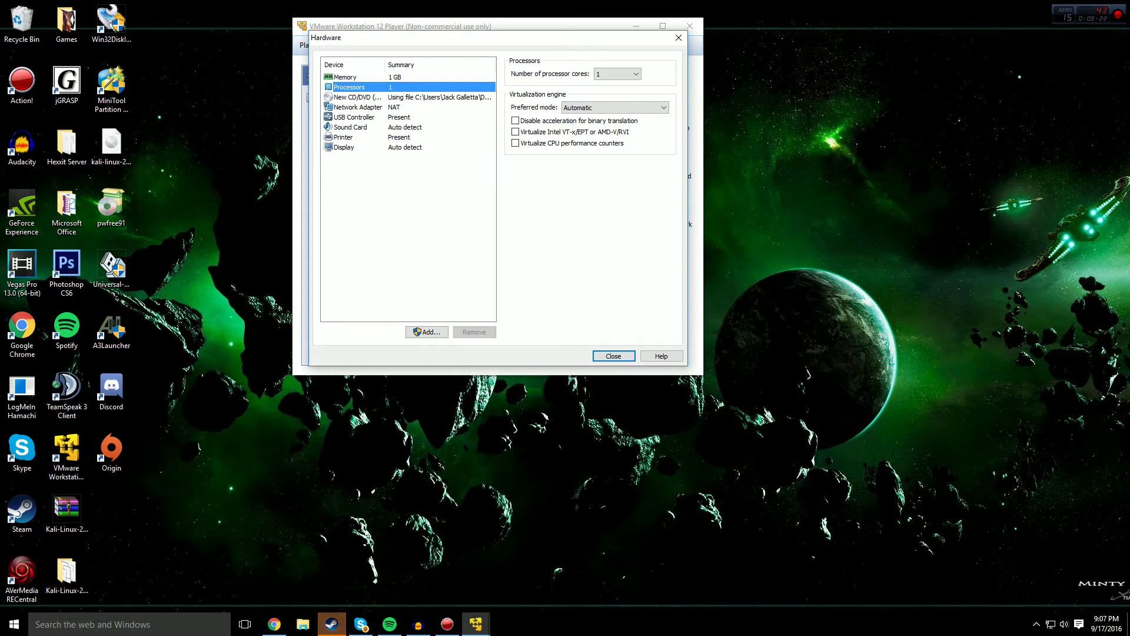
{"action": "left_click", "coordinate": [617, 74]}
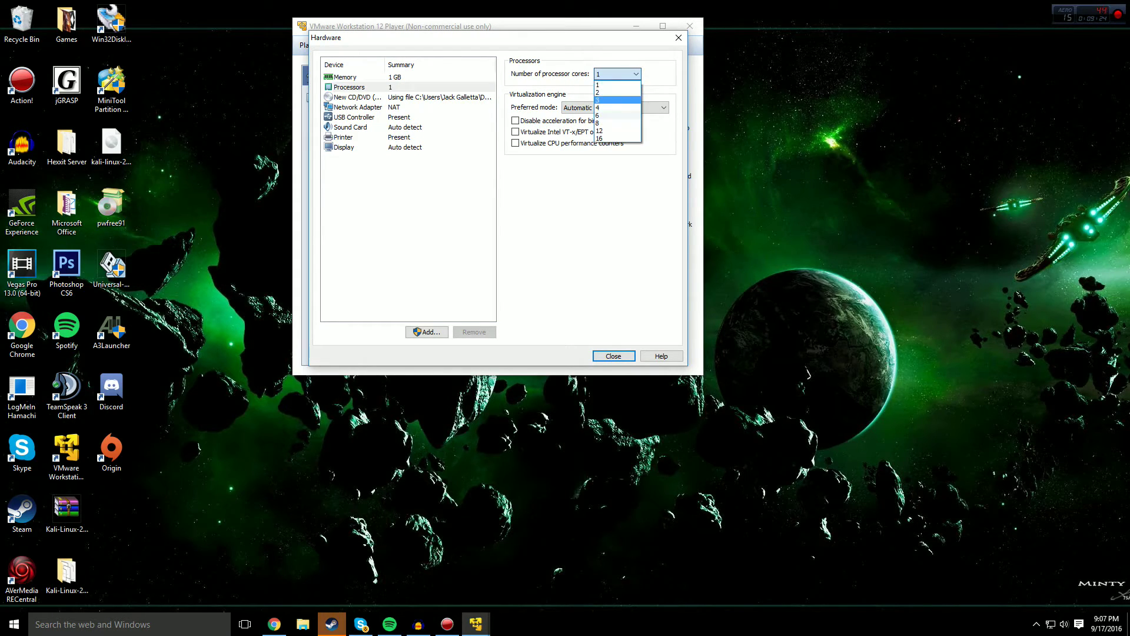
{"action": "left_click", "coordinate": [615, 84]}
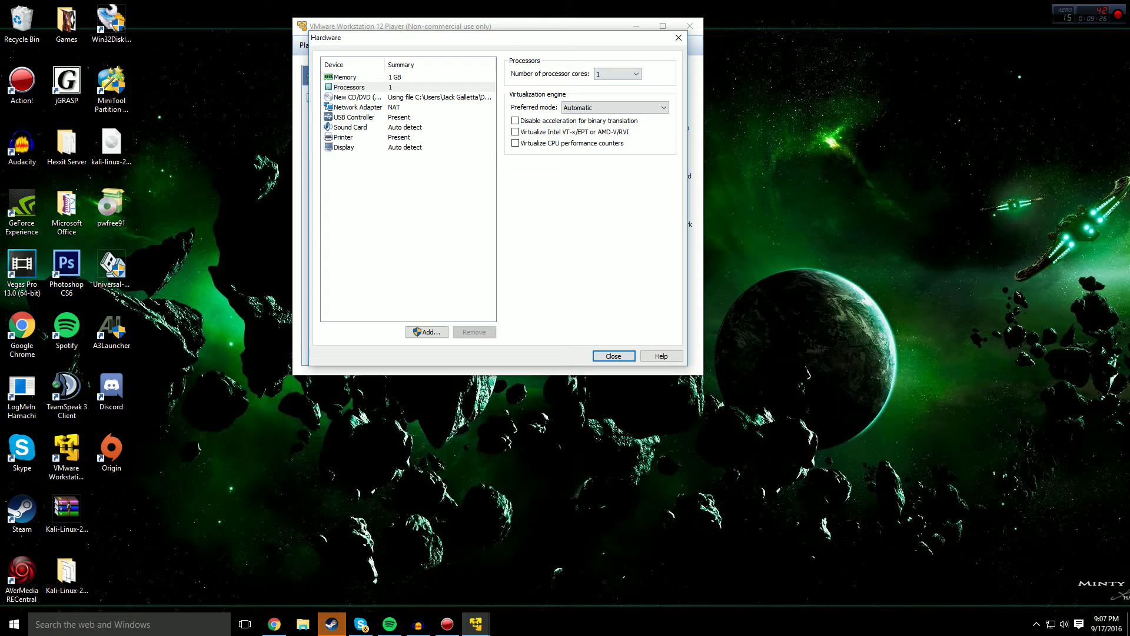
- Review the CD/DVD, network adapter and USB controller settings, and finish creating the virtual machine
{"action": "left_click", "coordinate": [357, 97]}
{"action": "left_click", "coordinate": [358, 107]}
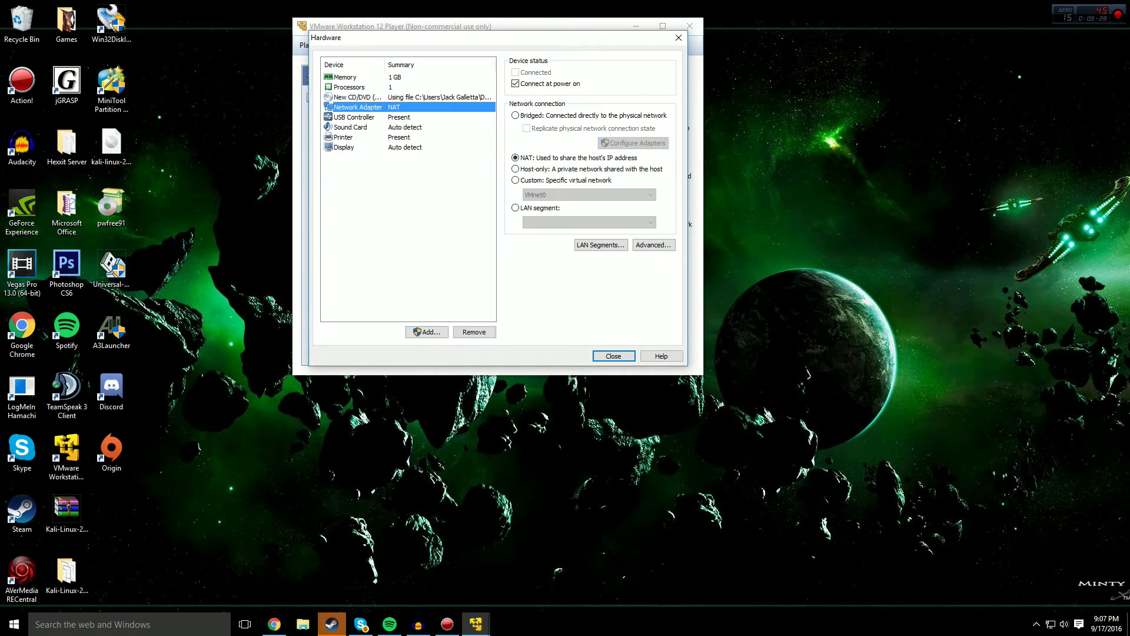
{"action": "key", "text": "Down"}
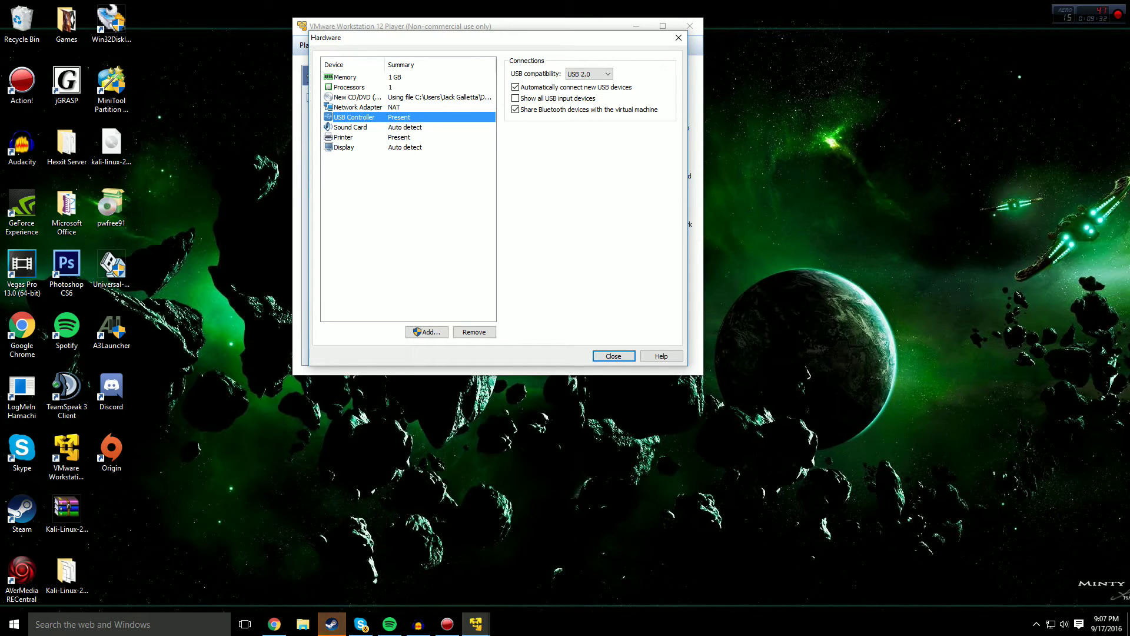
{"action": "key", "text": "Return"}
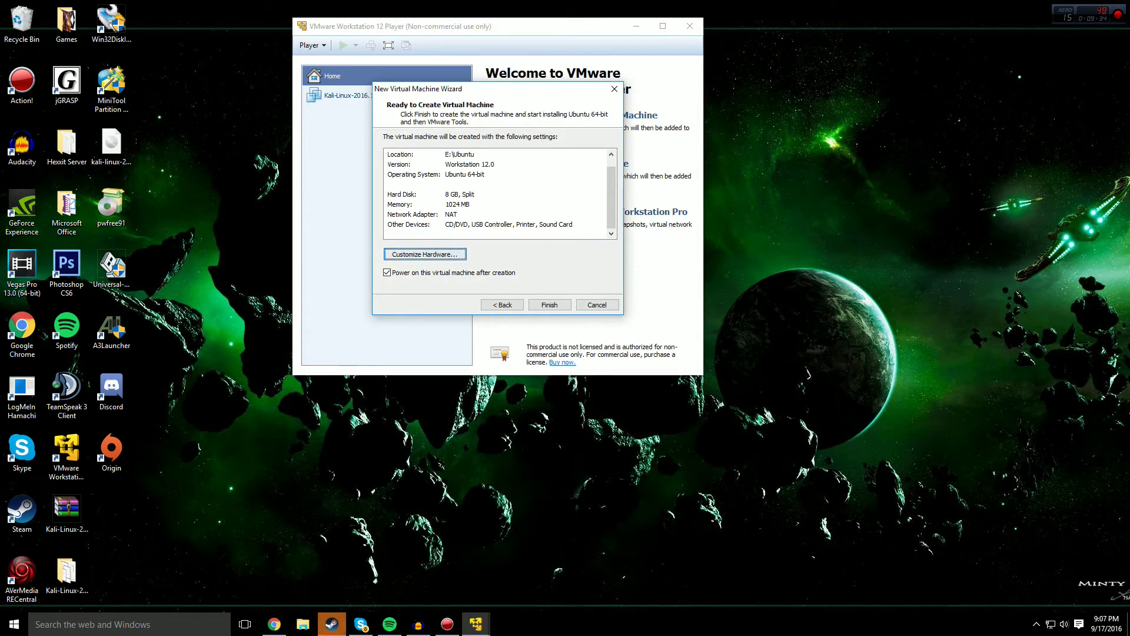
{"action": "key", "text": "alt+f"}
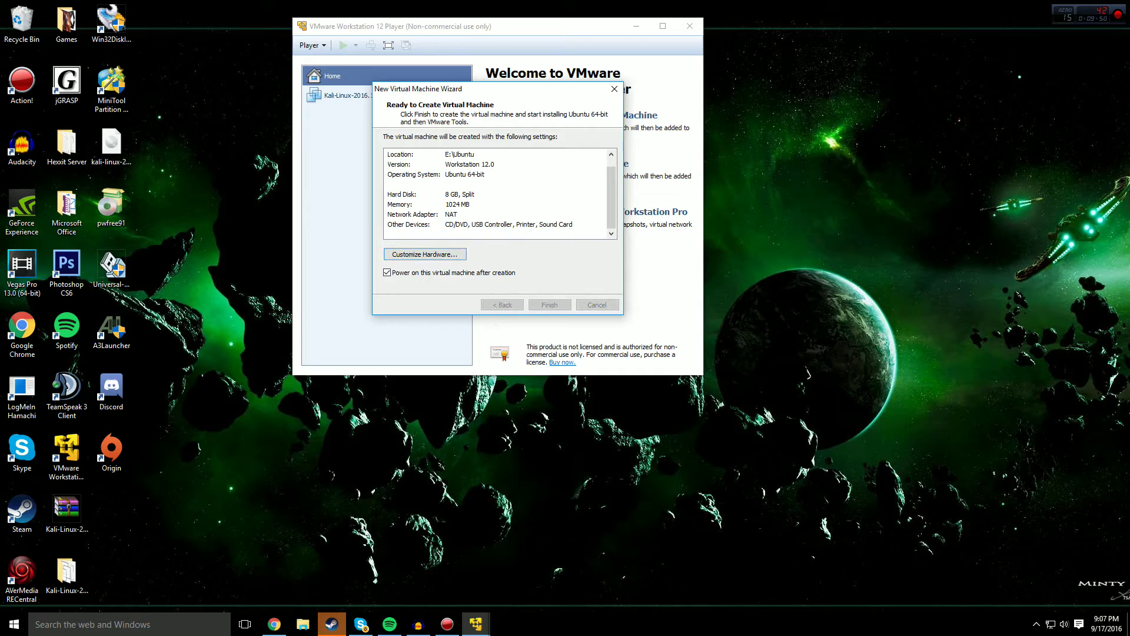